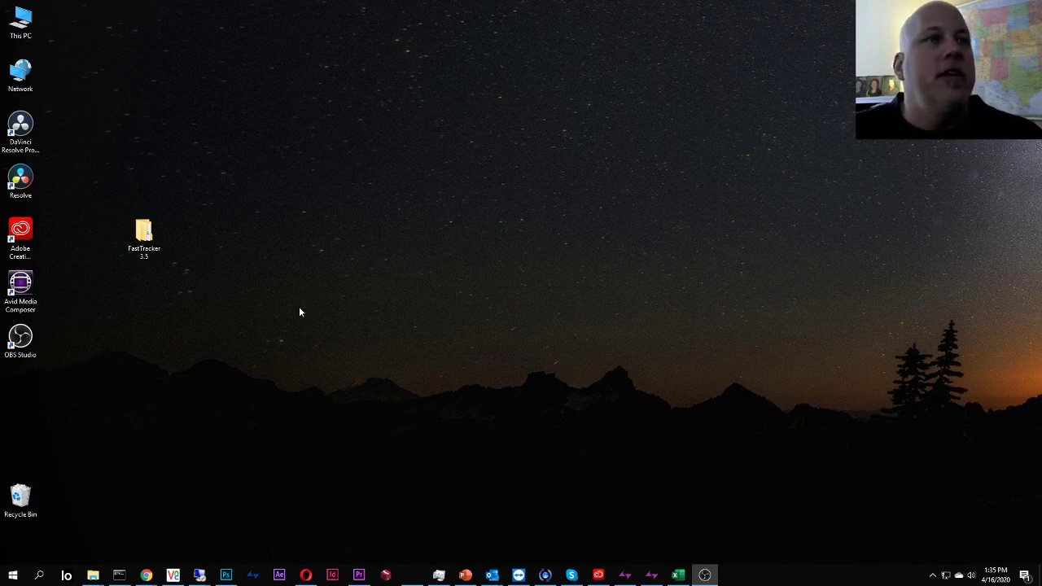
# Step: Select both Hot Air Balloons clips and archive them to the cloud with Copy To Cloud
pyautogui.click(624, 576)
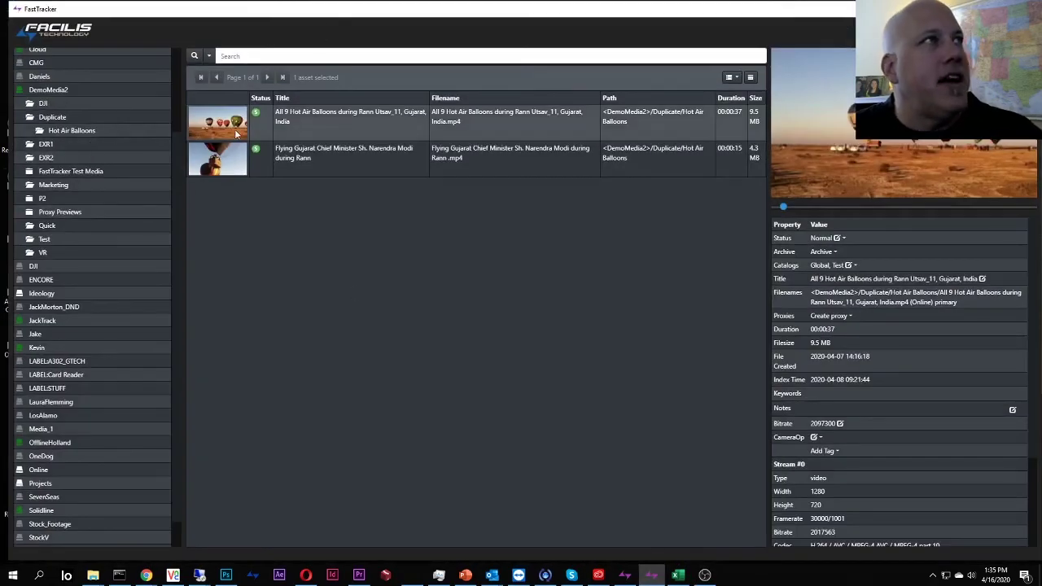
pyautogui.click(356, 163)
pyautogui.click(356, 135)
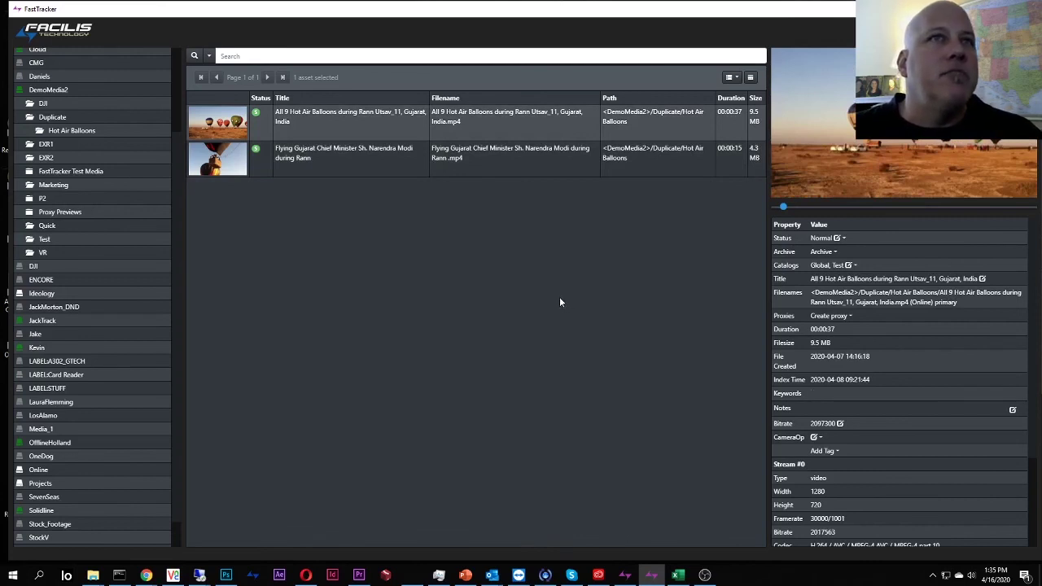
pyautogui.click(823, 252)
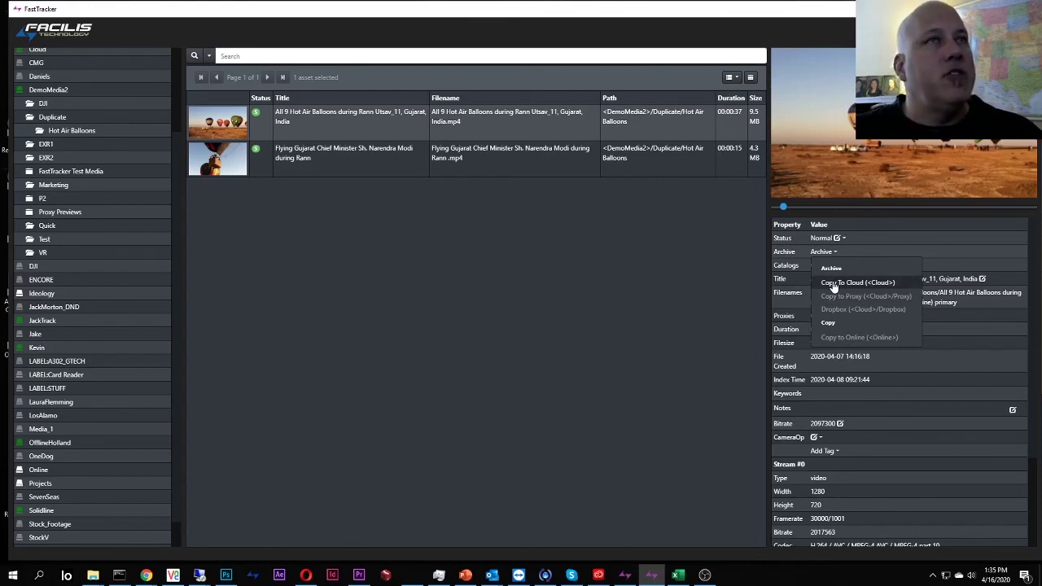
pyautogui.keyDown('shift'); pyautogui.click(442, 164); pyautogui.keyUp('shift')
pyautogui.click(867, 221)
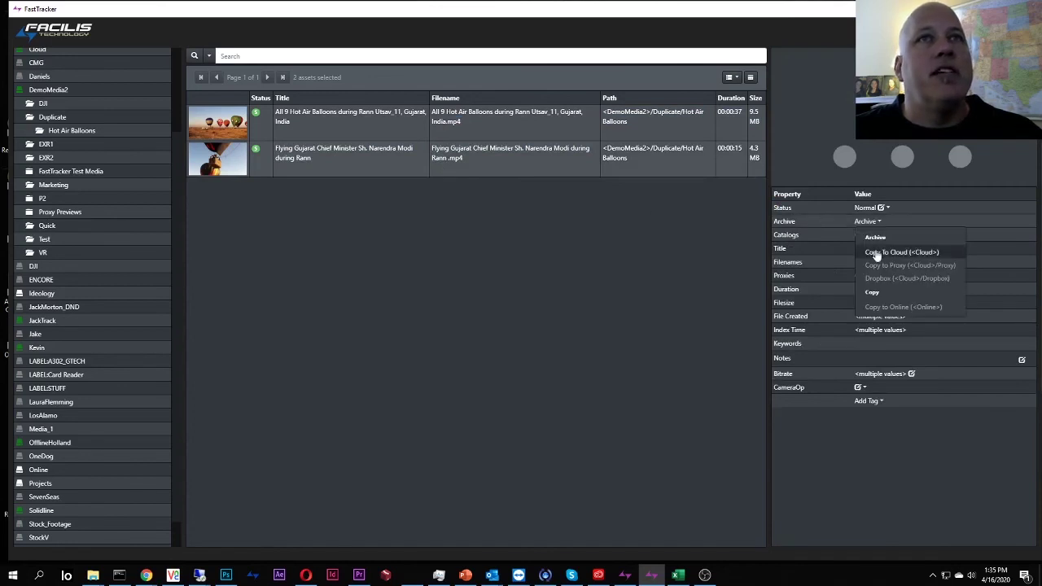
pyautogui.click(876, 252)
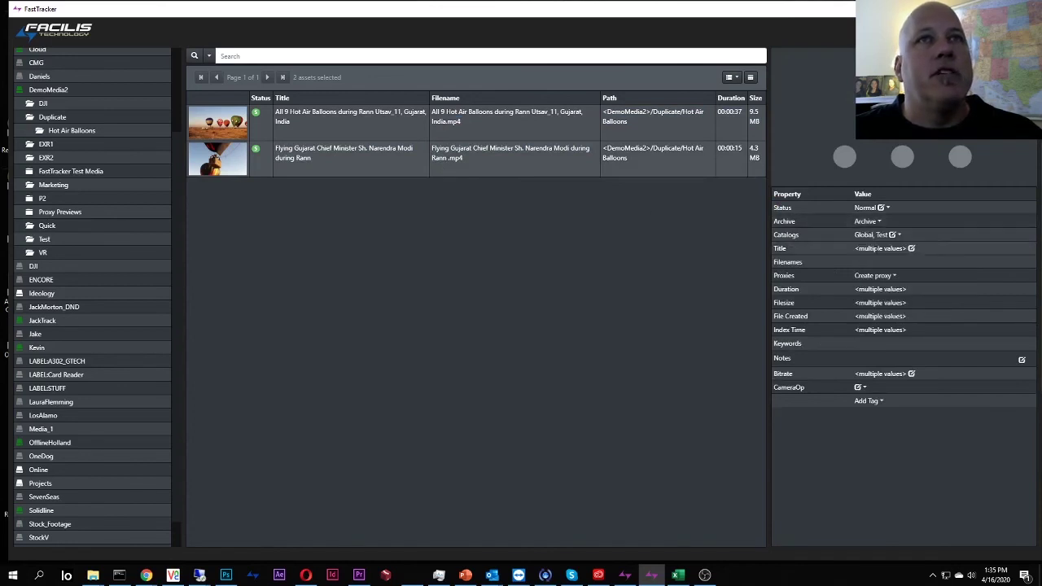
# Step: Review the All 9 Hot Air Balloons and Flying Gujarat clip details and their file locations
pyautogui.click(543, 161)
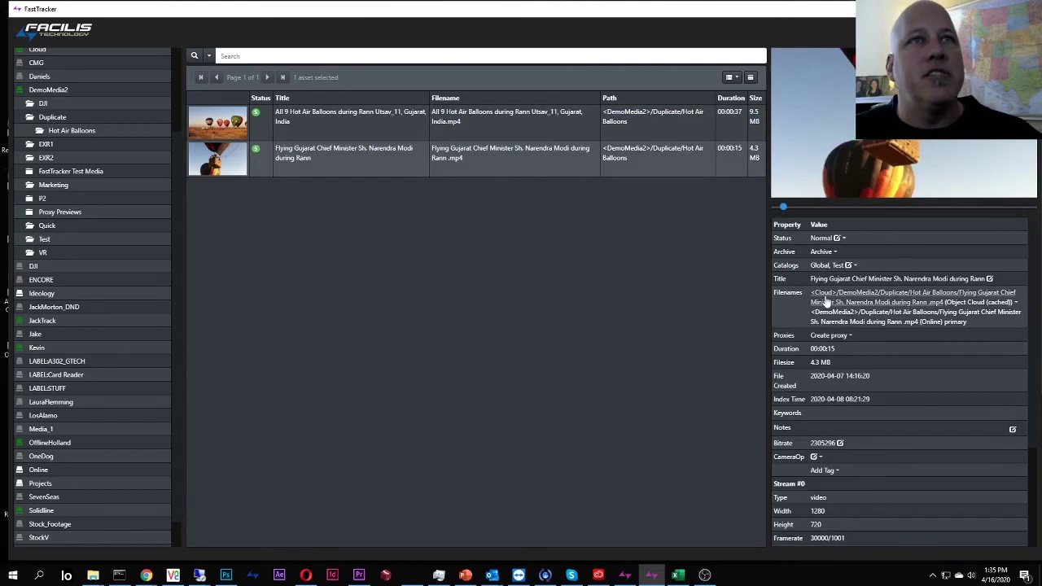
pyautogui.click(532, 129)
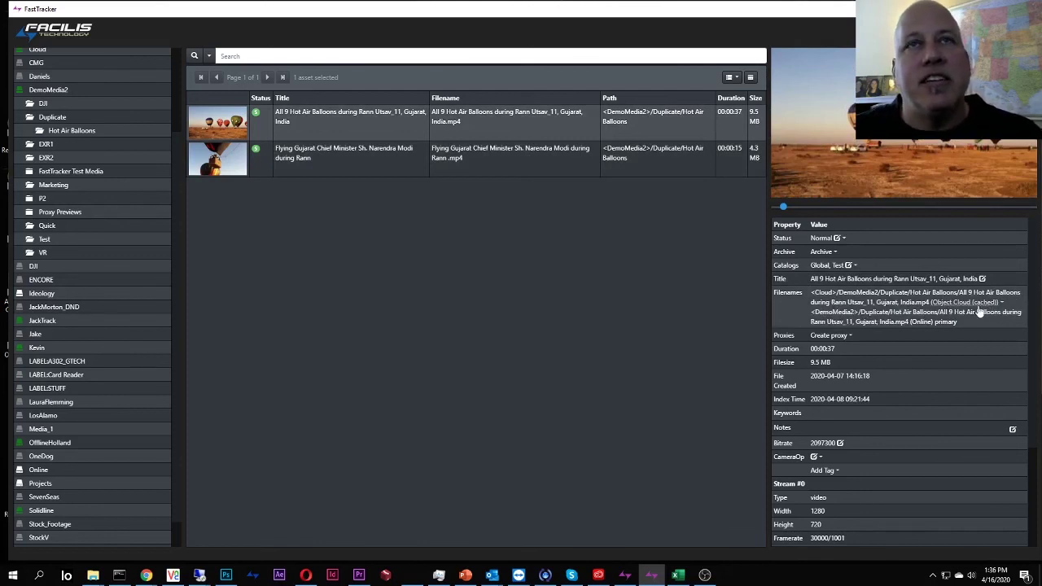
pyautogui.click(945, 322)
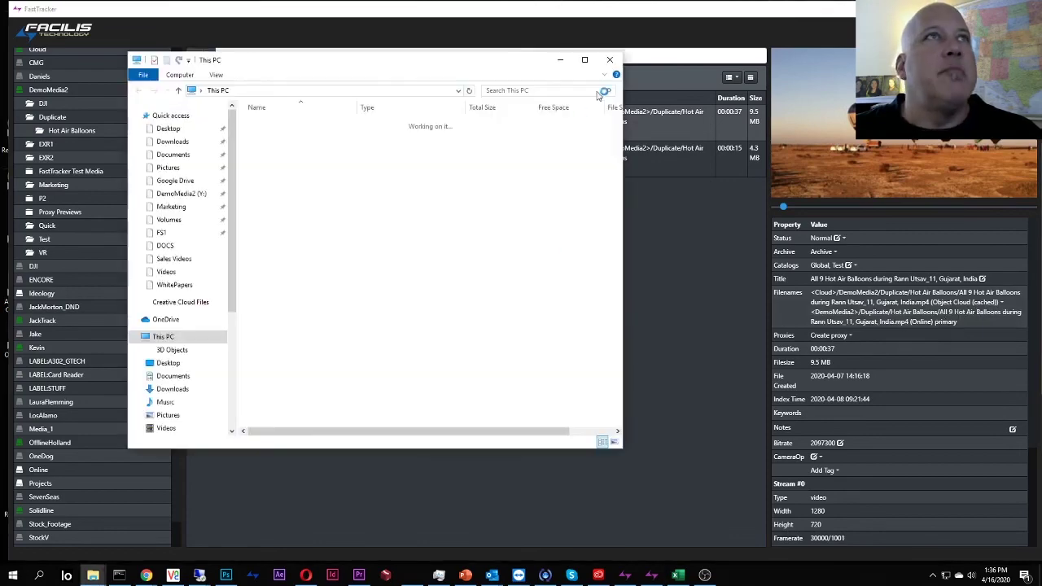
pyautogui.click(613, 63)
pyautogui.click(382, 155)
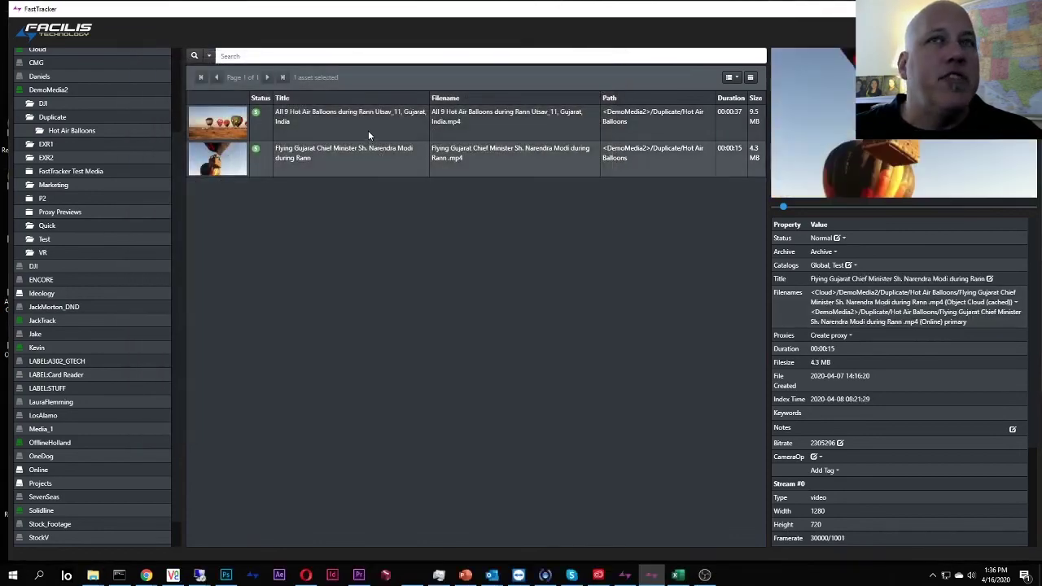
pyautogui.click(392, 133)
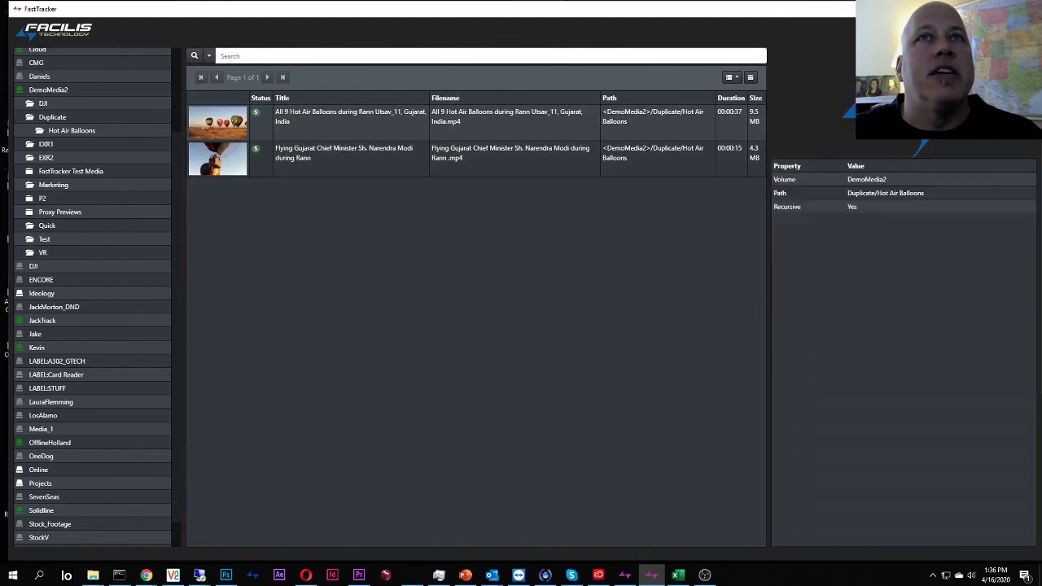
pyautogui.click(452, 143)
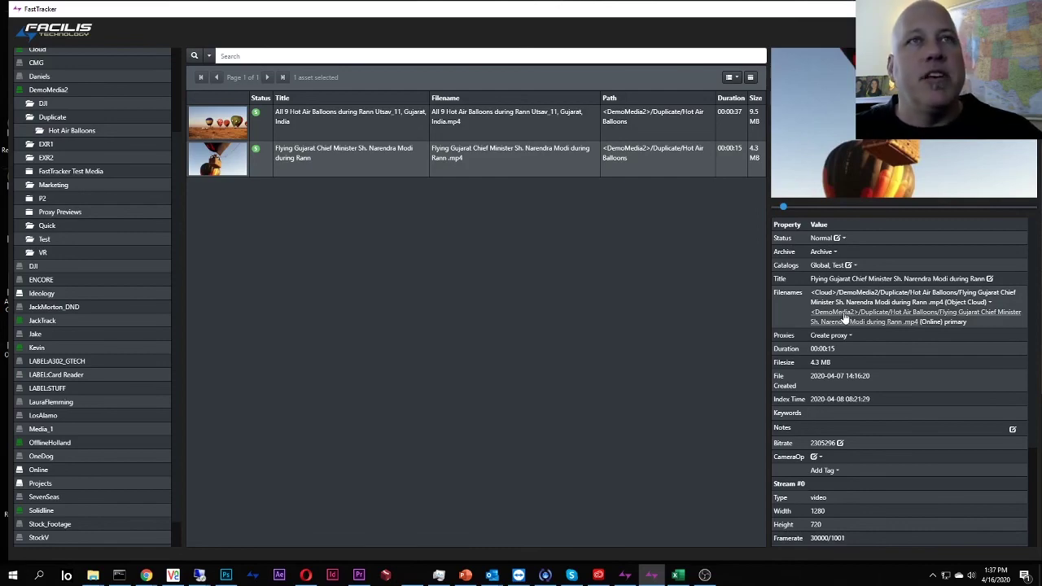
# Step: Delete both original balloon video files from their folder in File Explorer
pyautogui.click(845, 319)
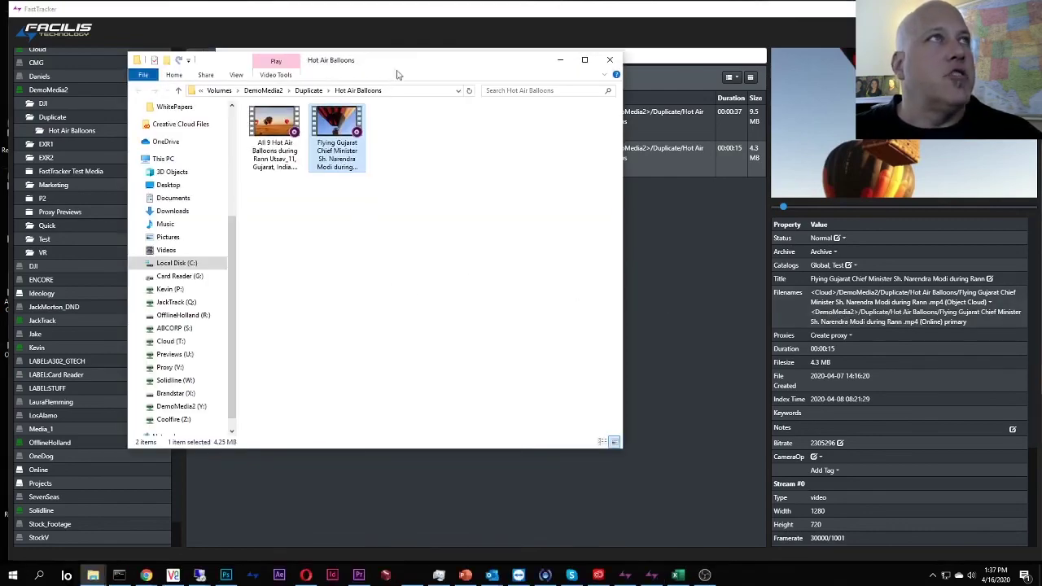
pyautogui.moveTo(399, 72); pyautogui.dragTo(469, 113)
pyautogui.moveTo(495, 236); pyautogui.dragTo(328, 177)
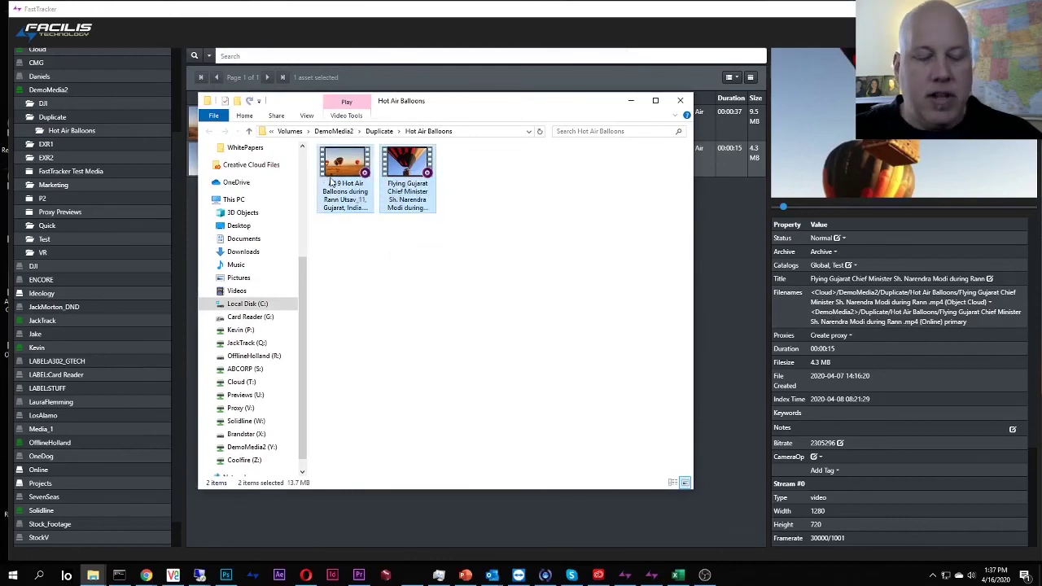
pyautogui.press('Delete')
pyautogui.press('Return')
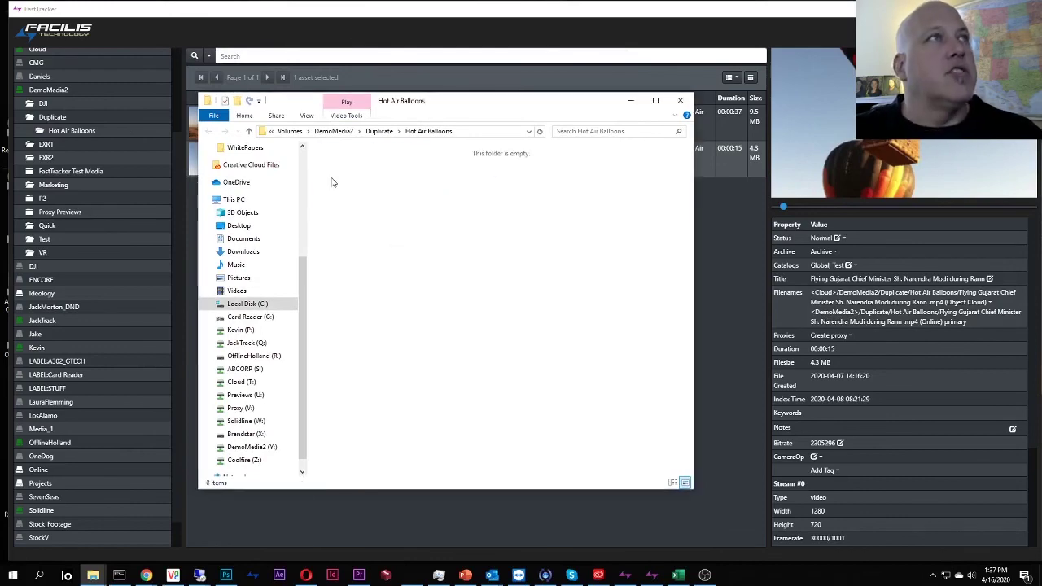
pyautogui.click(631, 101)
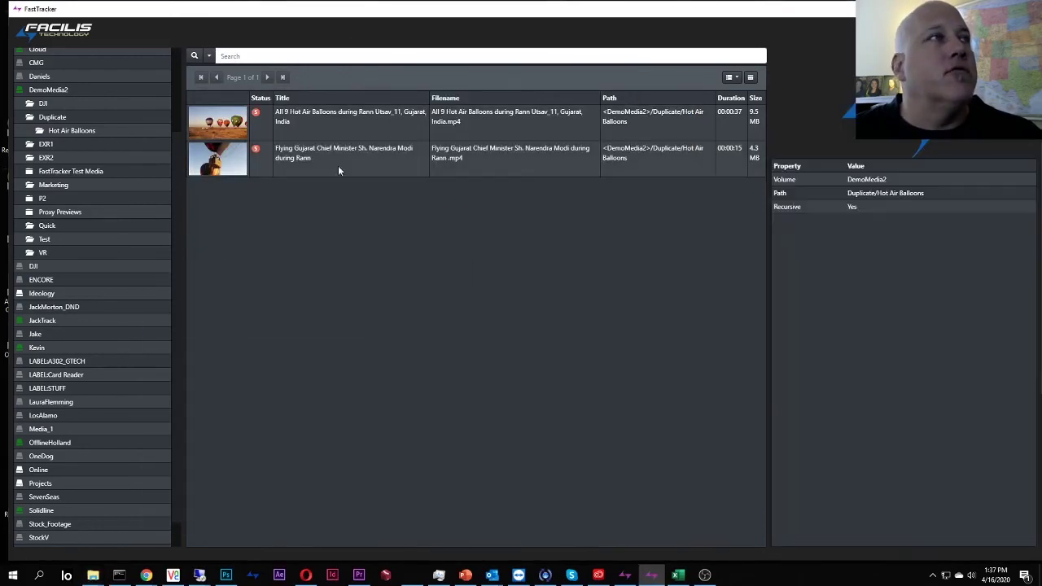
# Step: Make the Object Cloud copy primary for All 9 Hot Air Balloons and Flying Gujarat
pyautogui.click(254, 132)
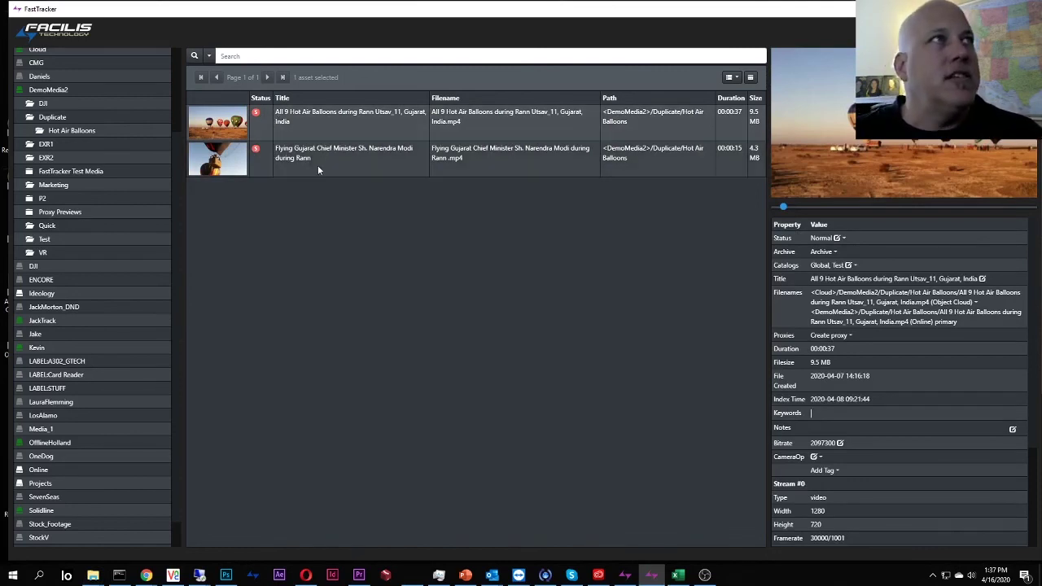
pyautogui.click(971, 306)
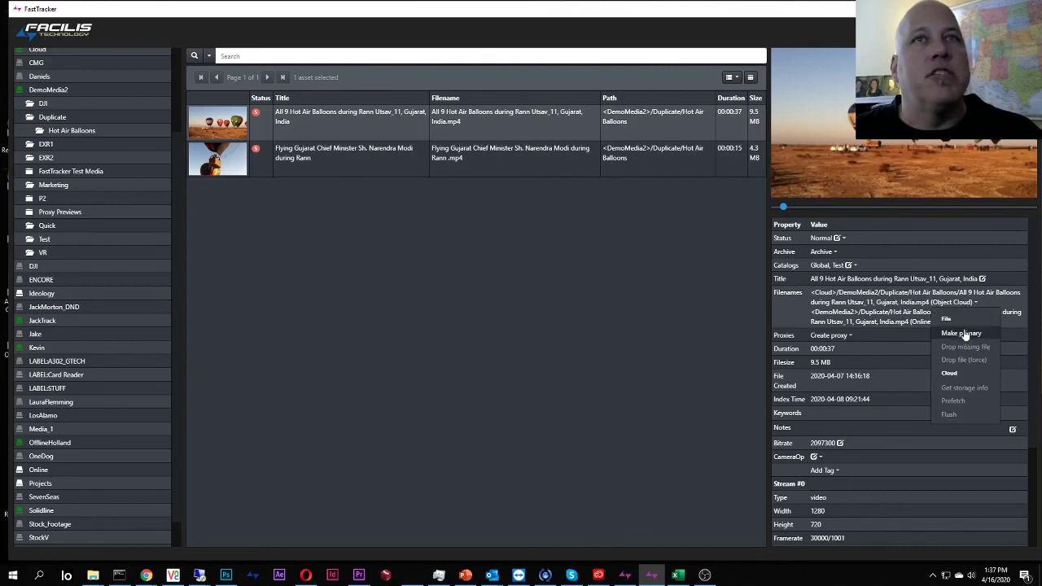
pyautogui.click(963, 332)
pyautogui.click(499, 165)
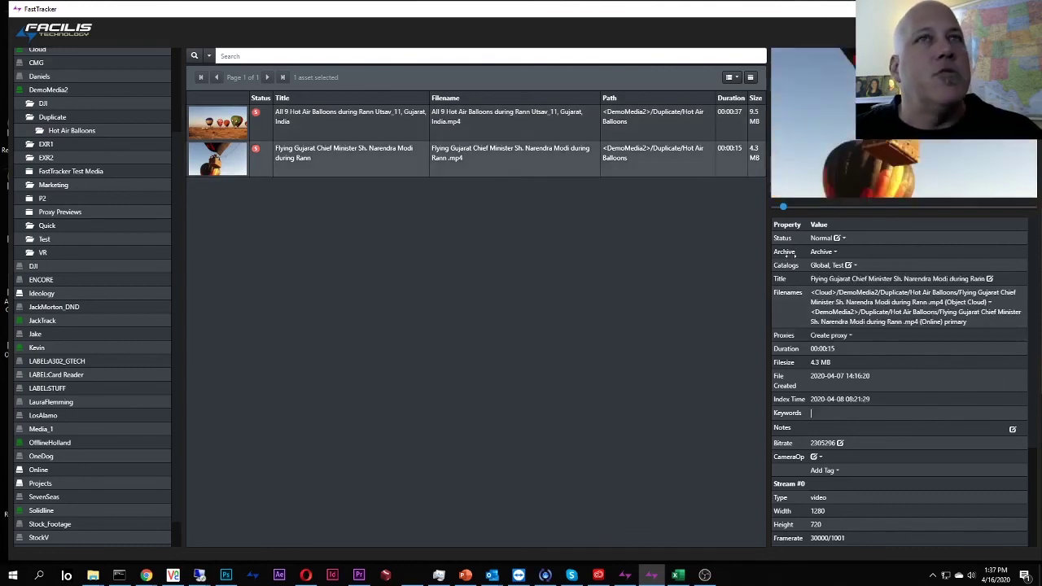
pyautogui.click(985, 309)
pyautogui.click(975, 333)
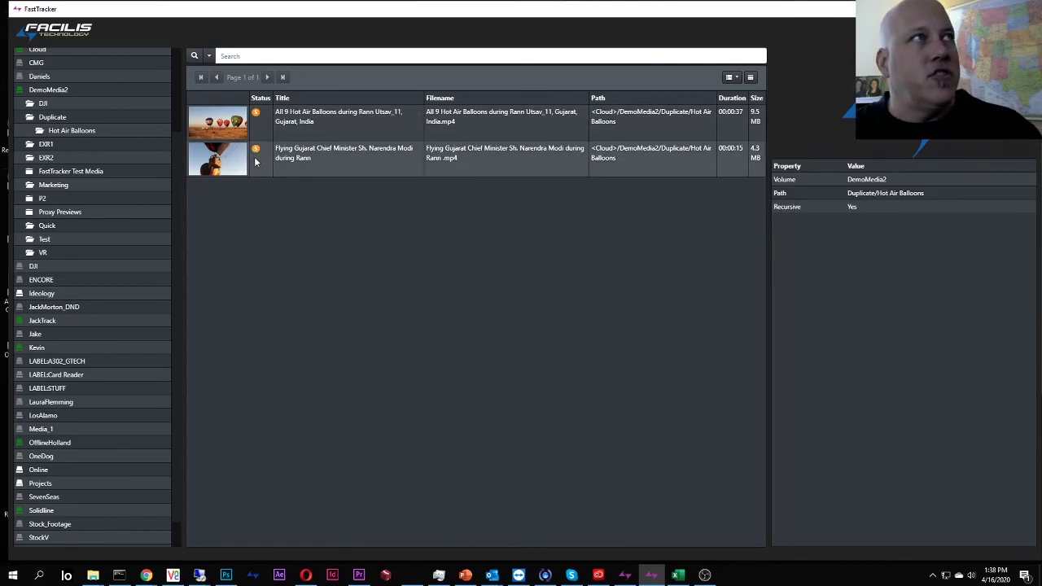
# Step: Drop the missing online original file from the All 9 Hot Air Balloons clip
pyautogui.click(323, 138)
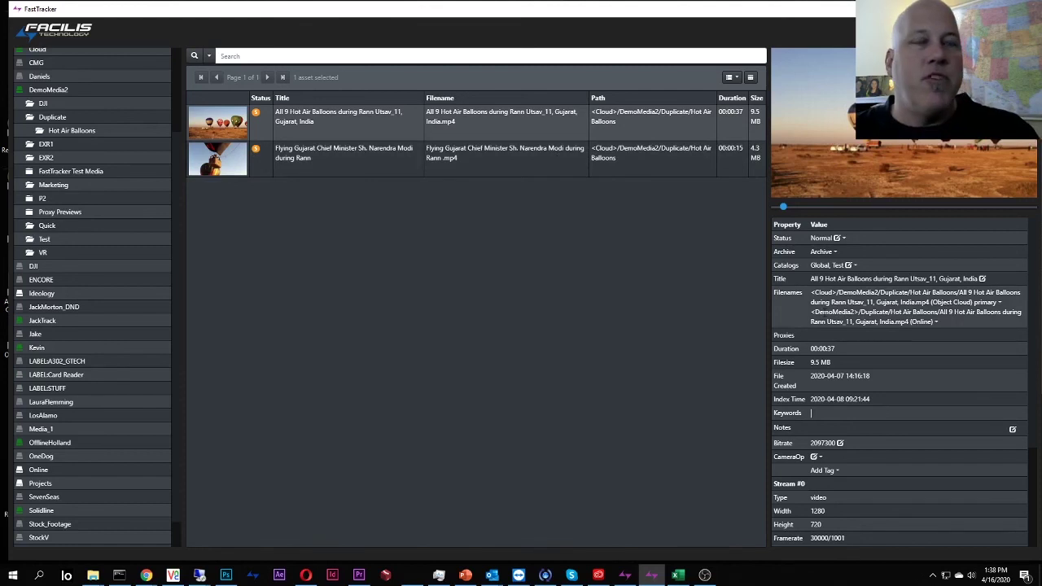
pyautogui.click(824, 253)
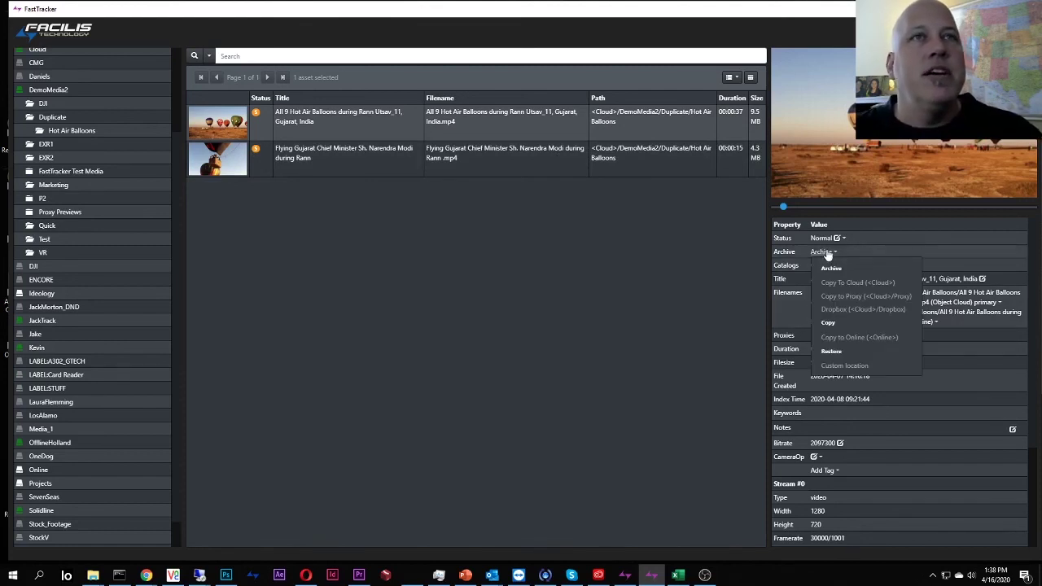
pyautogui.click(932, 233)
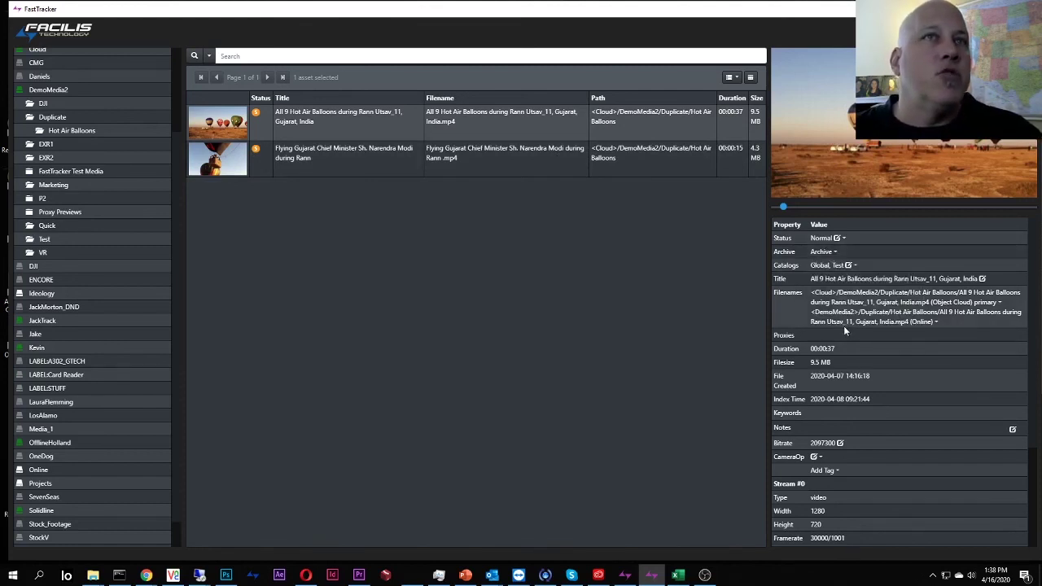
pyautogui.click(925, 322)
pyautogui.click(940, 367)
# Step: Drop the missing Online file entry from the Flying Gujarat clip
pyautogui.click(574, 165)
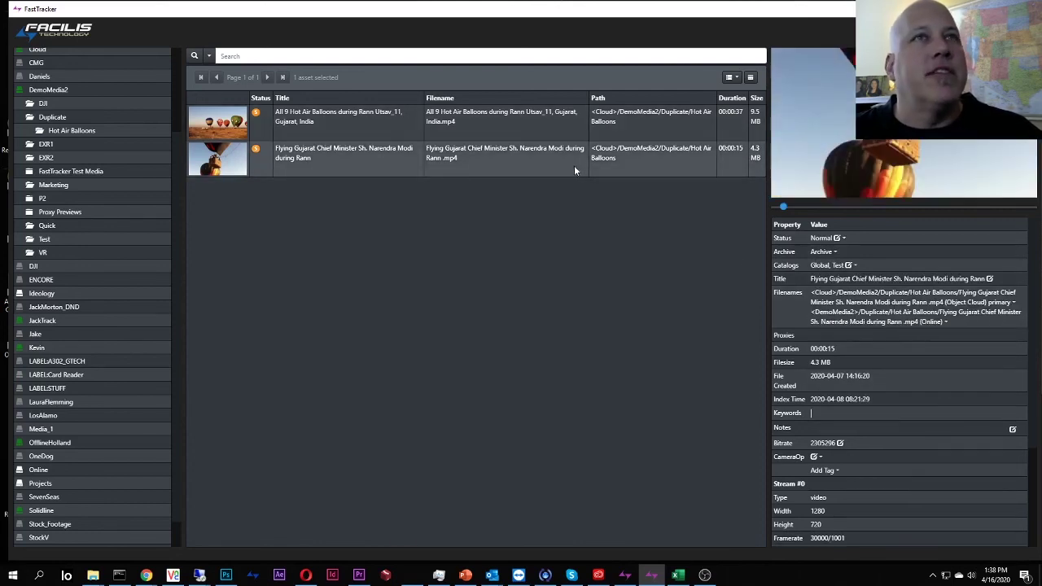
pyautogui.click(941, 323)
pyautogui.click(940, 367)
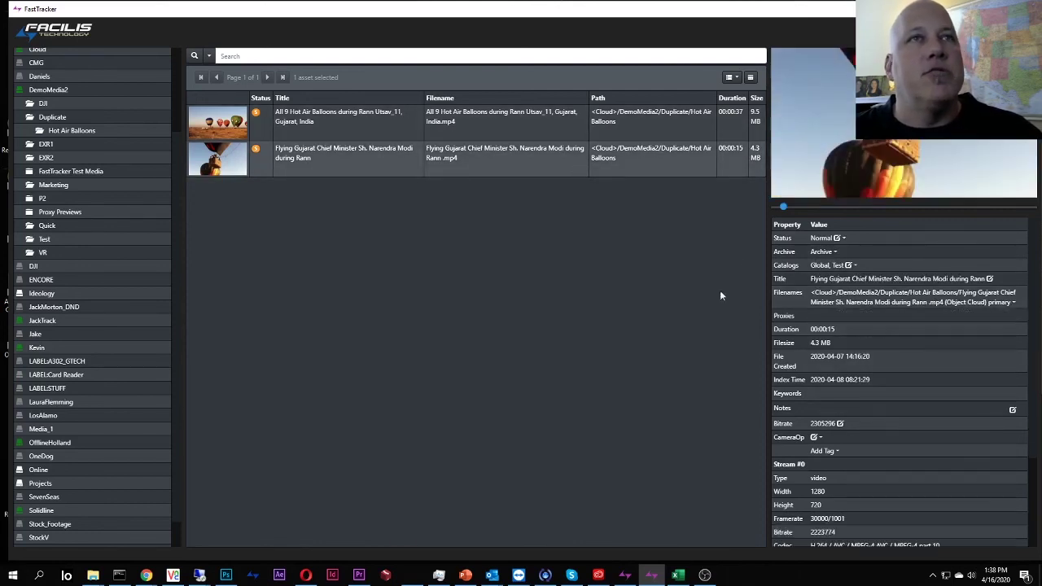
pyautogui.click(535, 135)
pyautogui.click(527, 158)
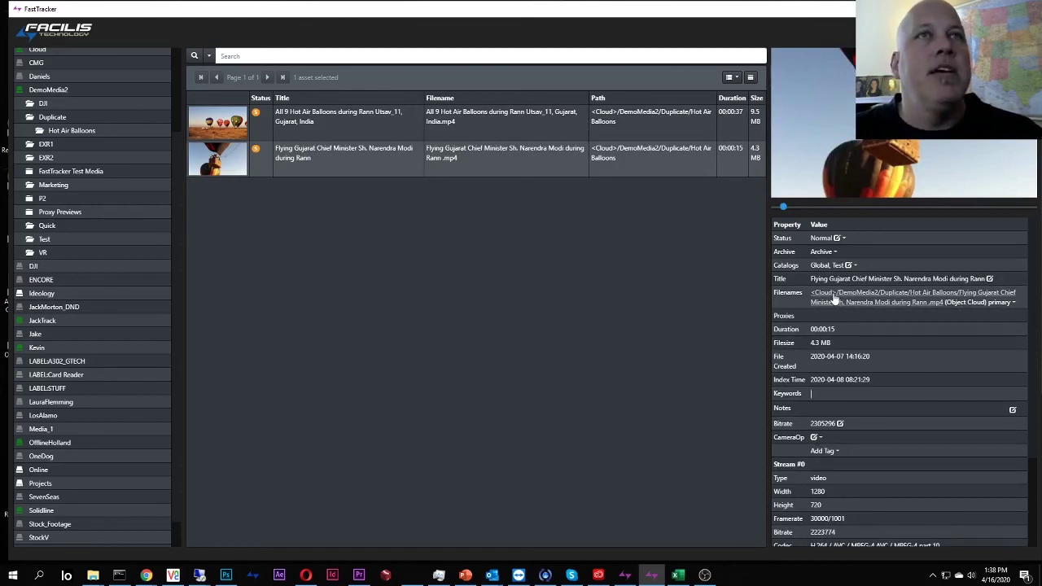
# Step: Select All 9 Hot Air Balloons and Flying Gujarat and run Cloud > Prefetch on them
pyautogui.click(369, 134)
pyautogui.keyDown('ctrl'); pyautogui.click(366, 163); pyautogui.keyUp('ctrl')
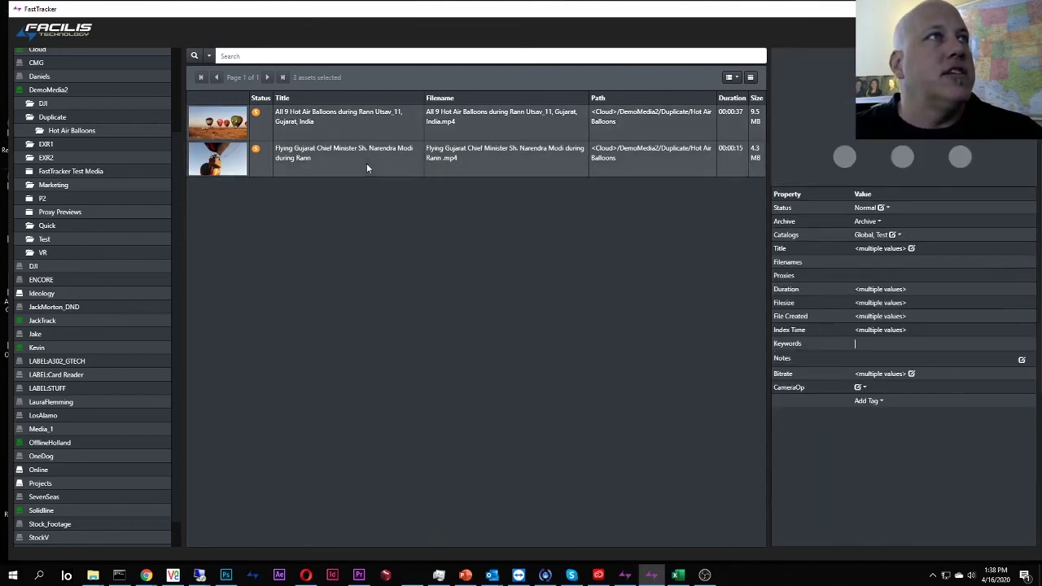
pyautogui.rightClick(352, 162)
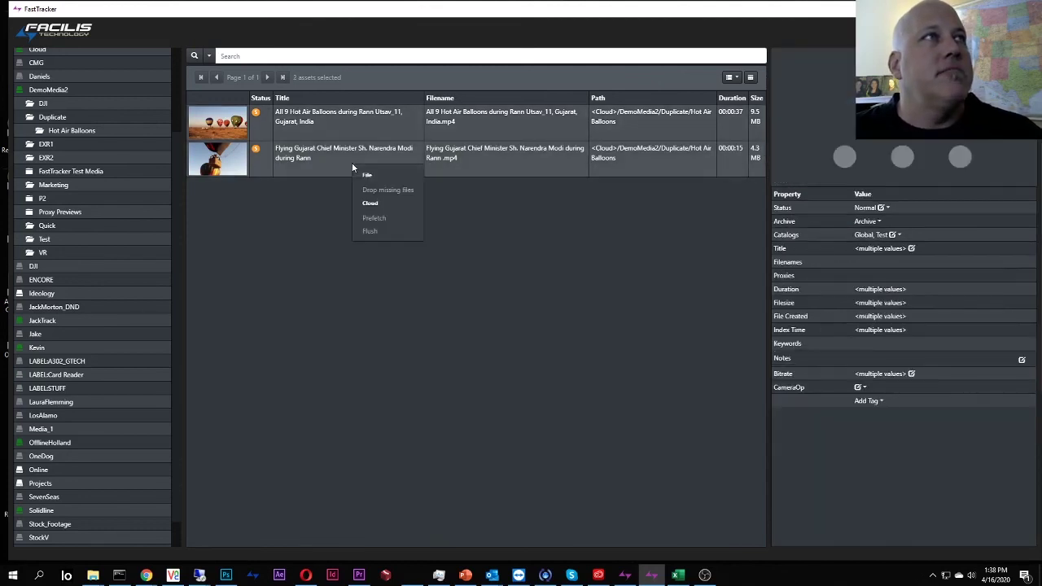
pyautogui.click(377, 218)
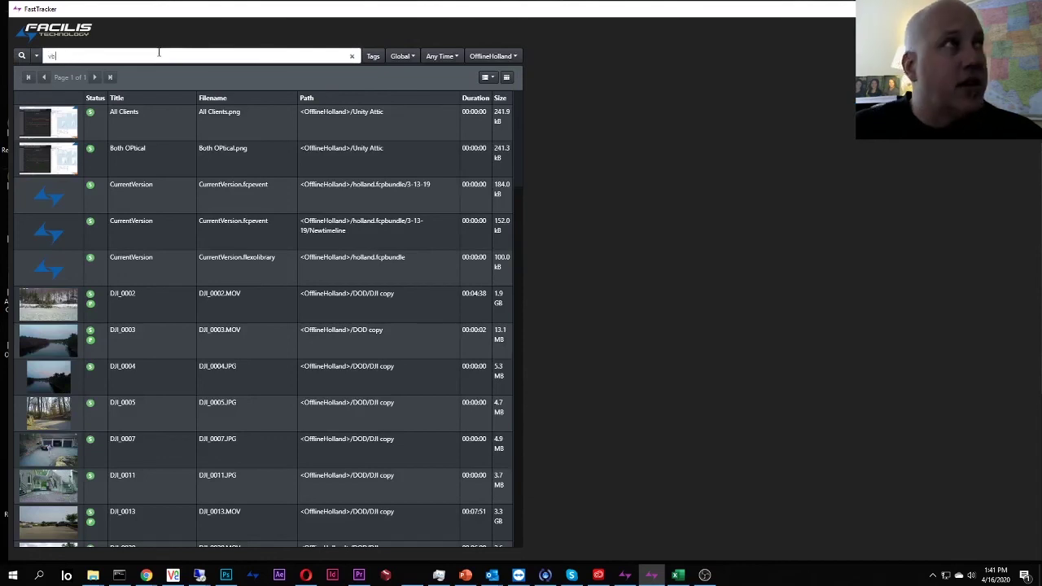
# Step: Search the library for 'balloo*' and check both cloud clips' Filenames entries
pyautogui.click(159, 52)
pyautogui.write('ba')
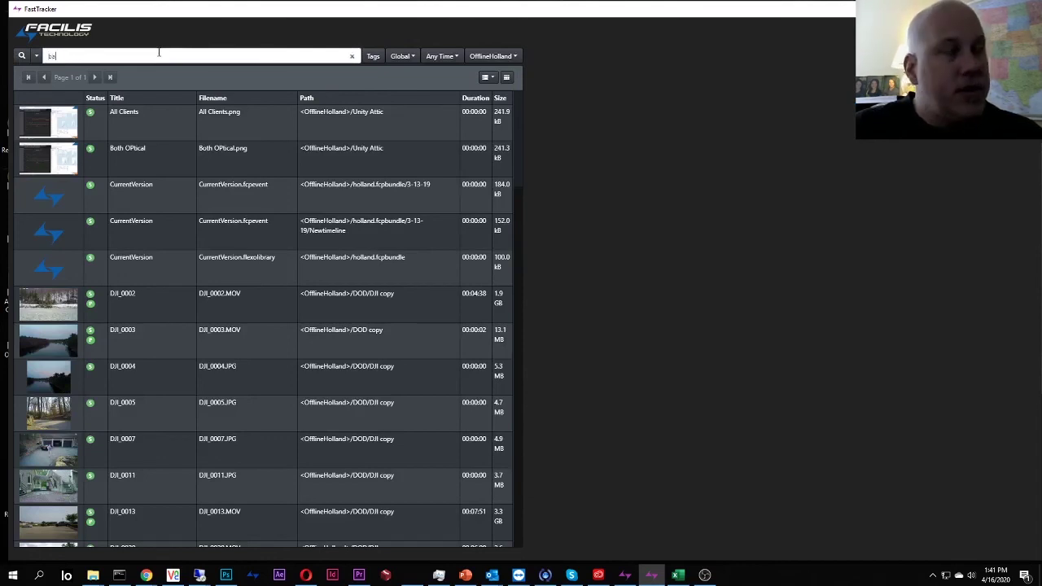
pyautogui.write('lloo*')
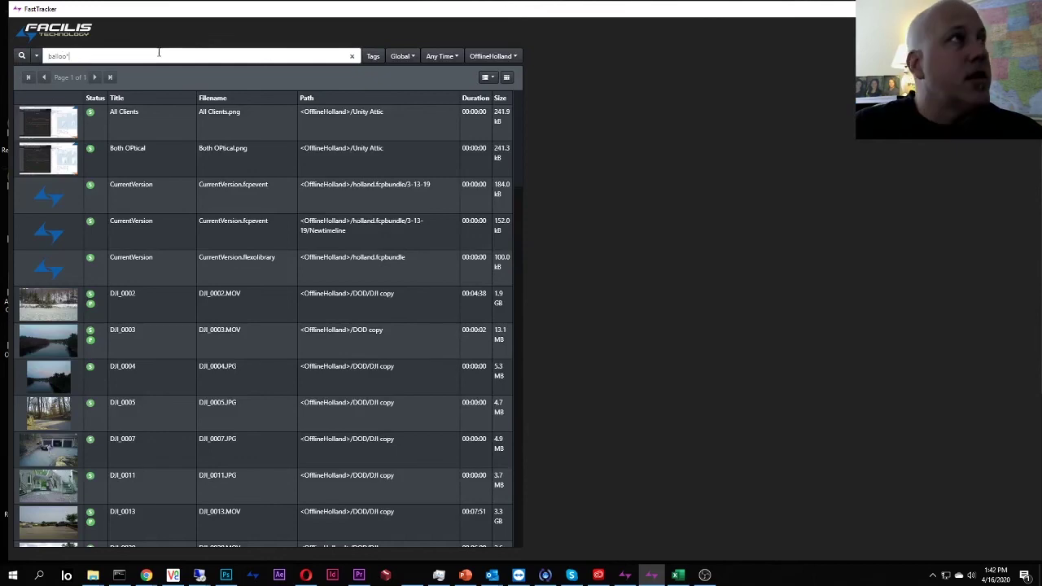
pyautogui.press('Return')
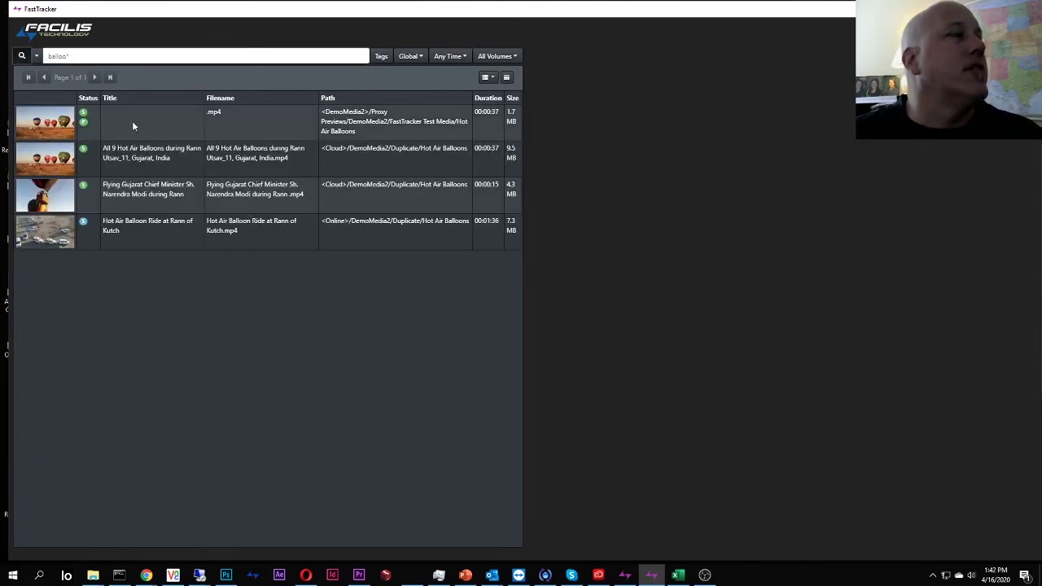
pyautogui.click(154, 170)
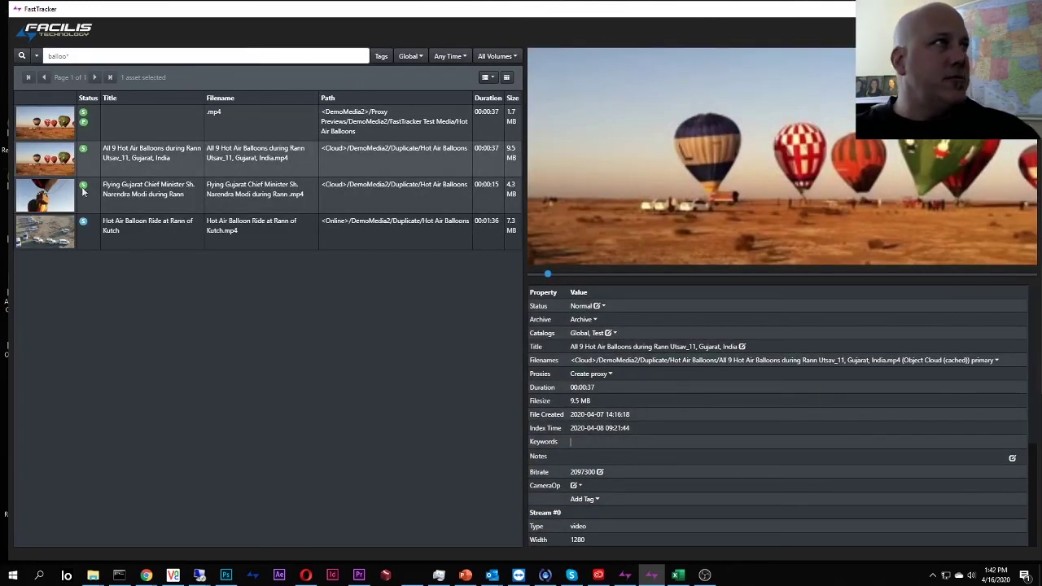
pyautogui.click(142, 205)
pyautogui.click(164, 167)
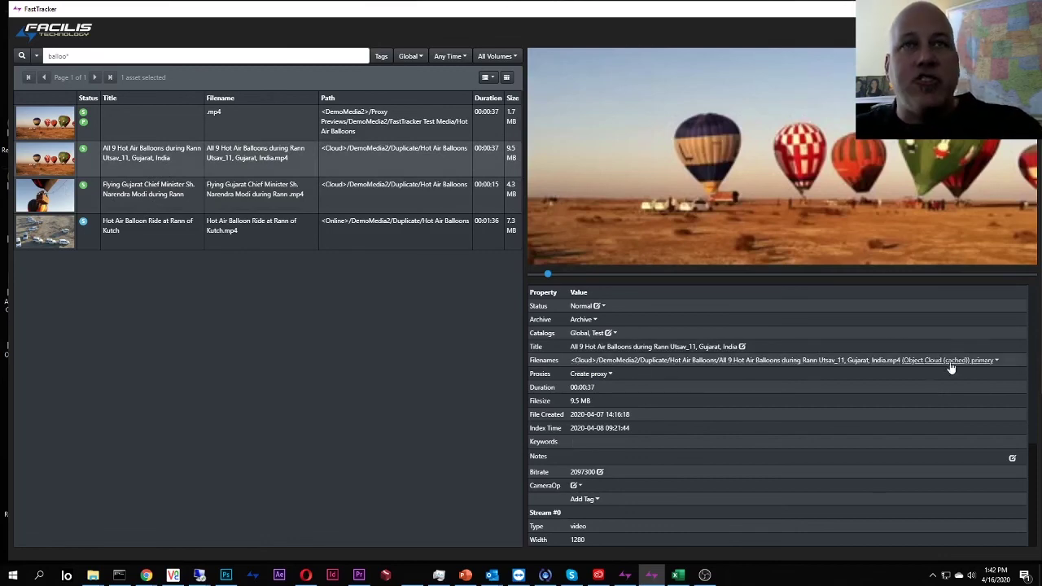
pyautogui.click(200, 194)
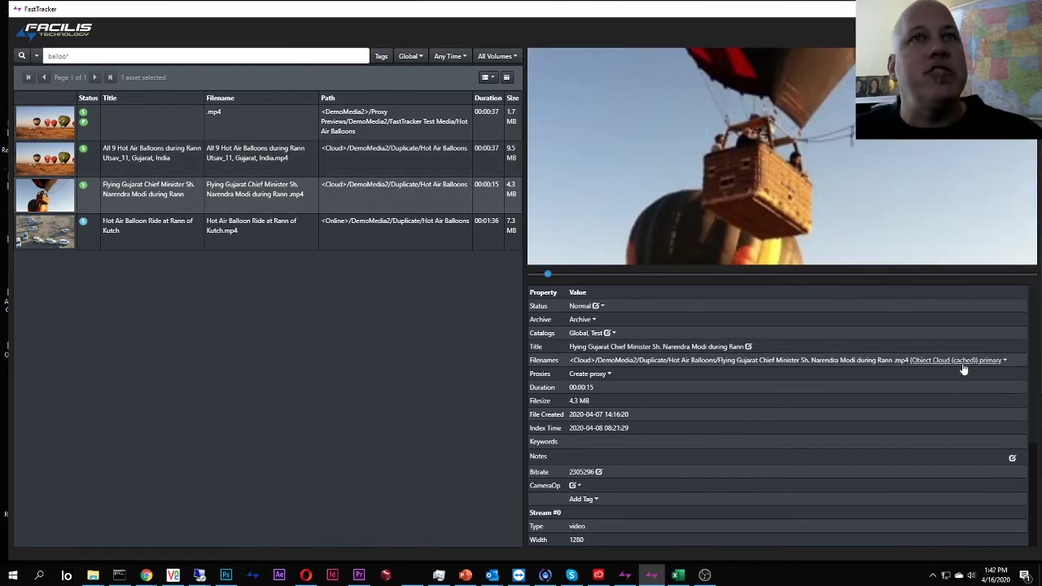
# Step: Play the All 9 Hot Air Balloons clip in mpv, then quit the player with Q
pyautogui.doubleClick(111, 163)
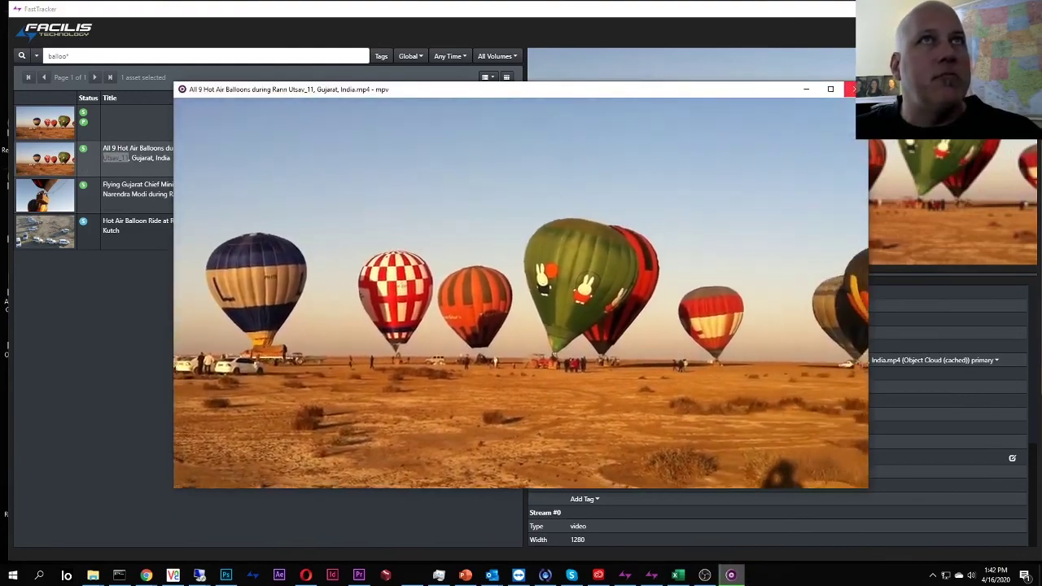
pyautogui.press('q')
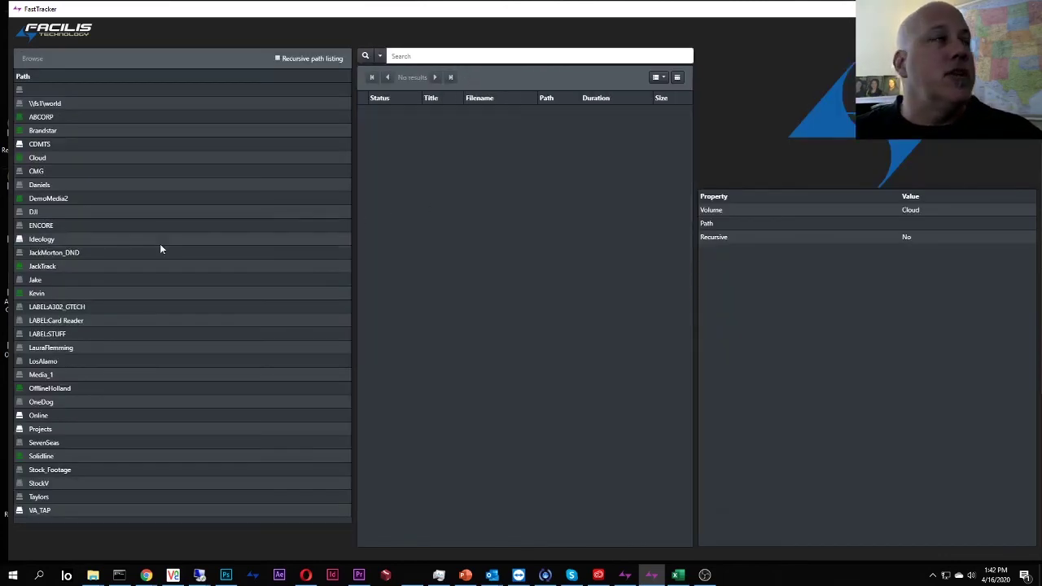
# Step: Browse by folder path with Recursive listing enabled and expand the JackTrack volume
pyautogui.click(160, 242)
pyautogui.click(267, 58)
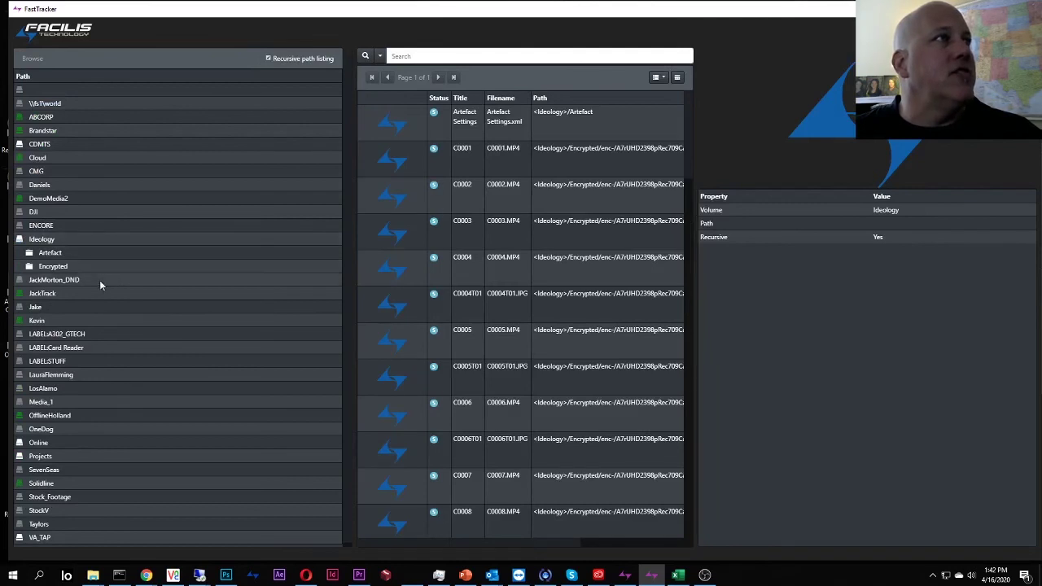
pyautogui.click(98, 281)
pyautogui.click(85, 304)
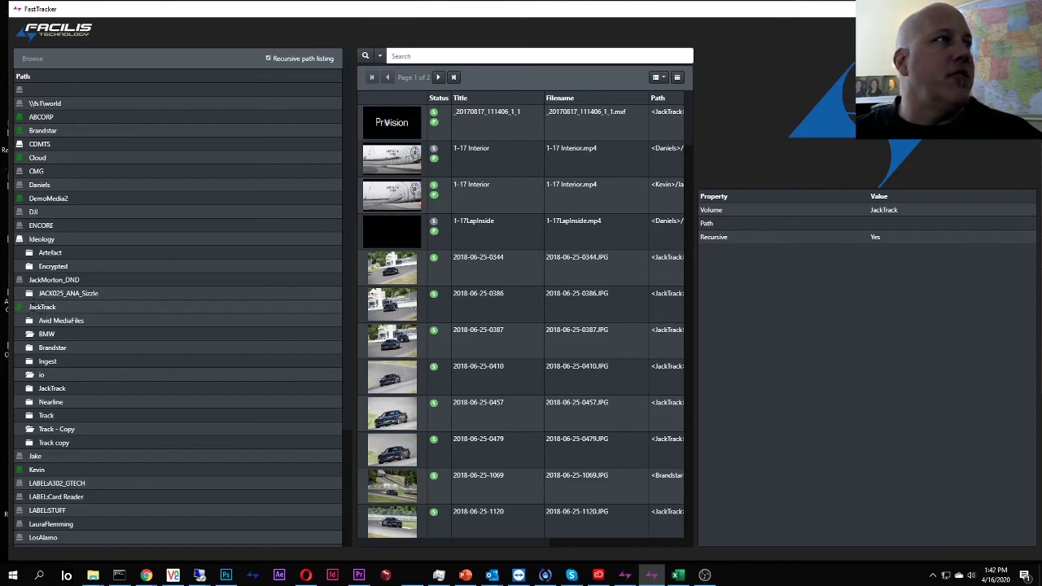
# Step: Batch-copy the Avid MediaFiles folder to the cloud and confirm the copy
pyautogui.rightClick(36, 321)
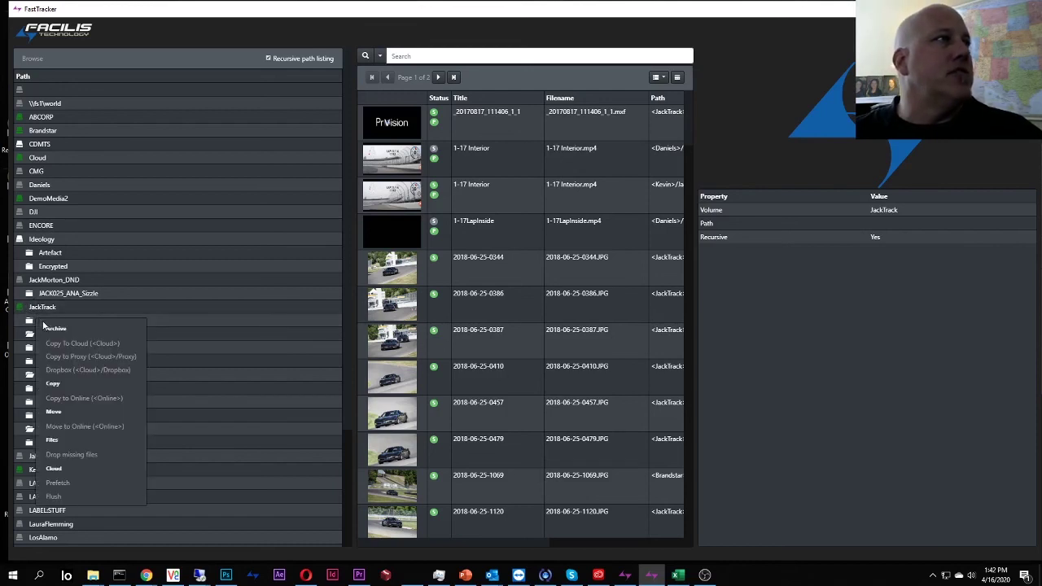
pyautogui.click(29, 320)
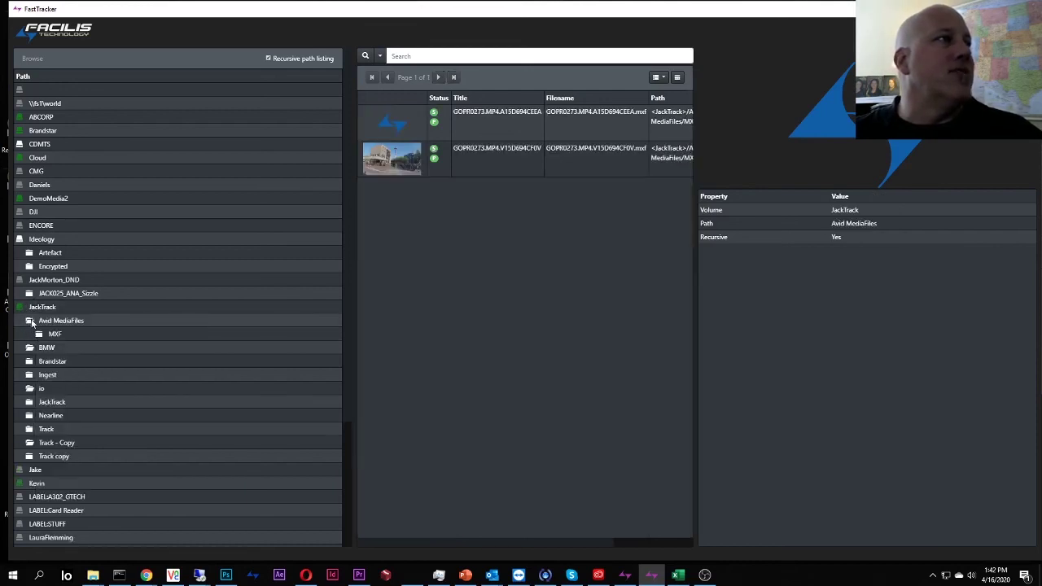
pyautogui.rightClick(31, 322)
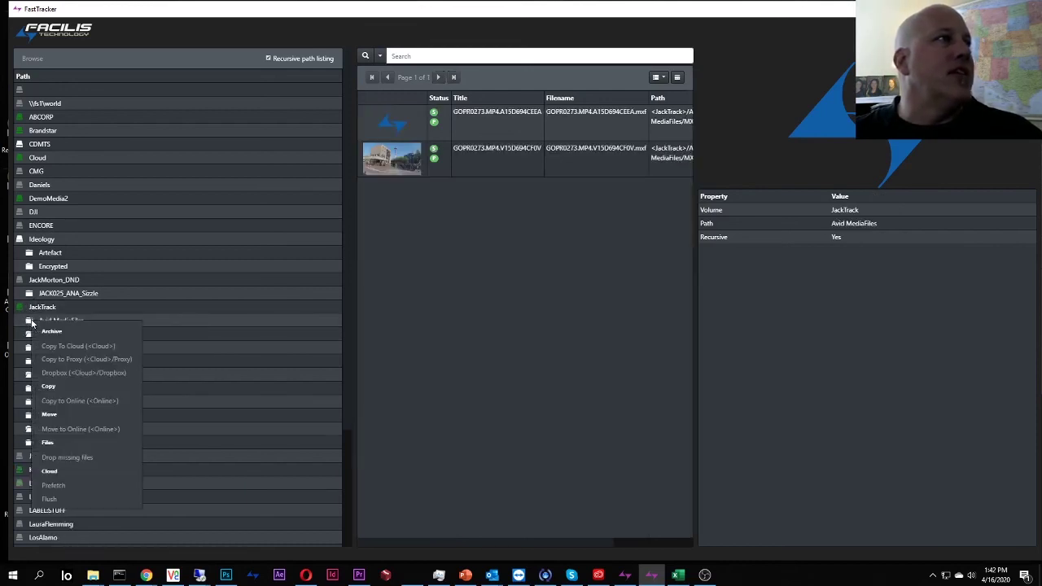
pyautogui.click(67, 348)
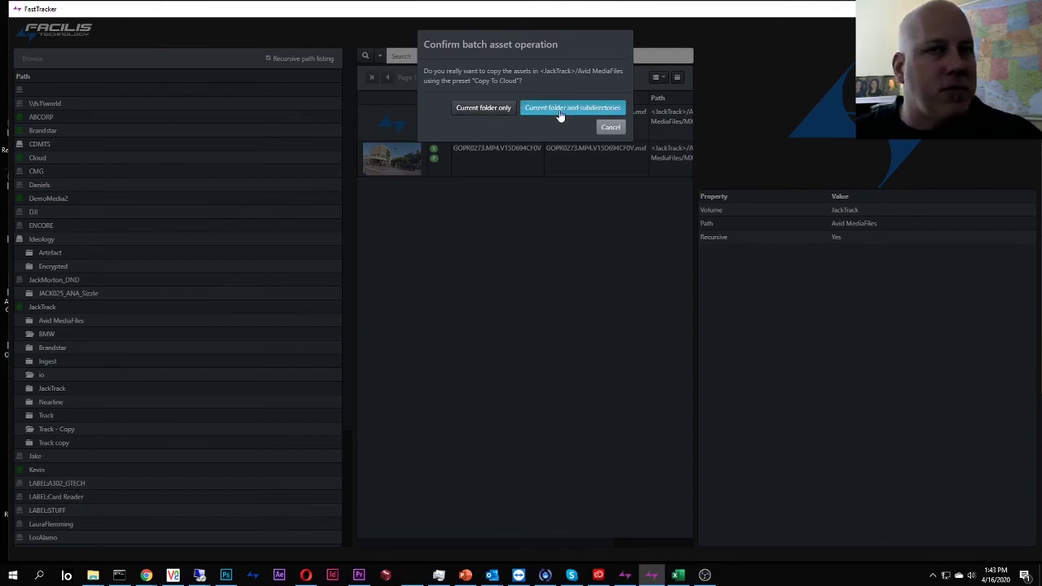
pyautogui.click(610, 127)
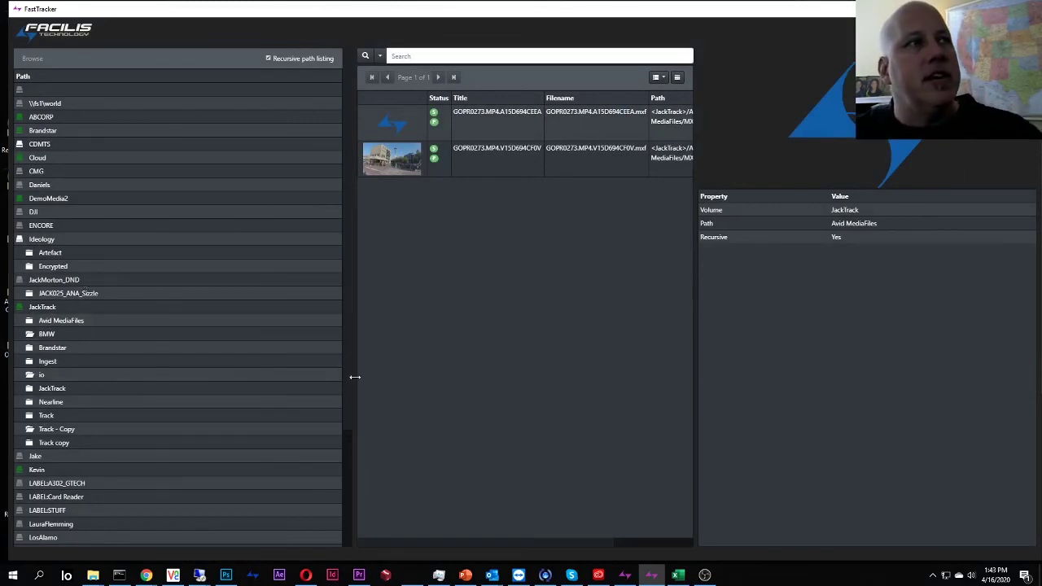
pyautogui.moveTo(352, 379); pyautogui.dragTo(212, 380)
# Step: Open the Ingest folder and preview V1-0035_QT_render111773.mov (1920x1080, 3 s, 6.9 MB)
pyautogui.click(150, 363)
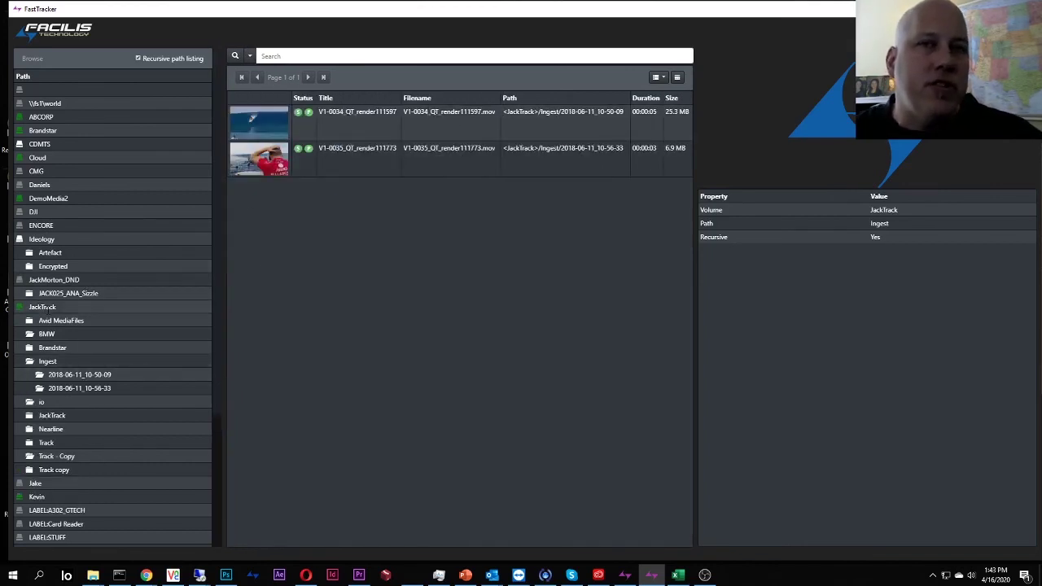
pyautogui.click(379, 163)
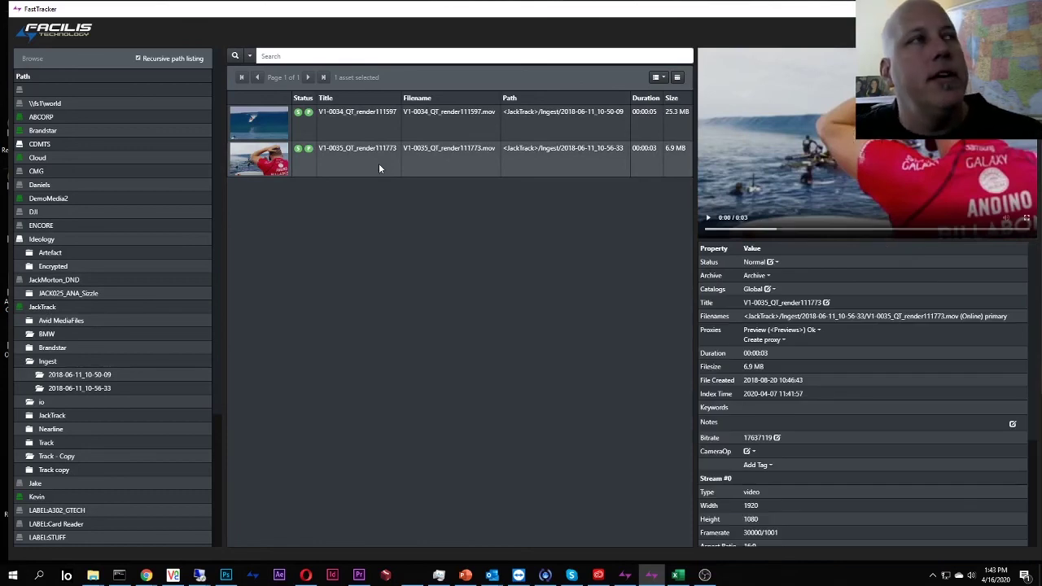